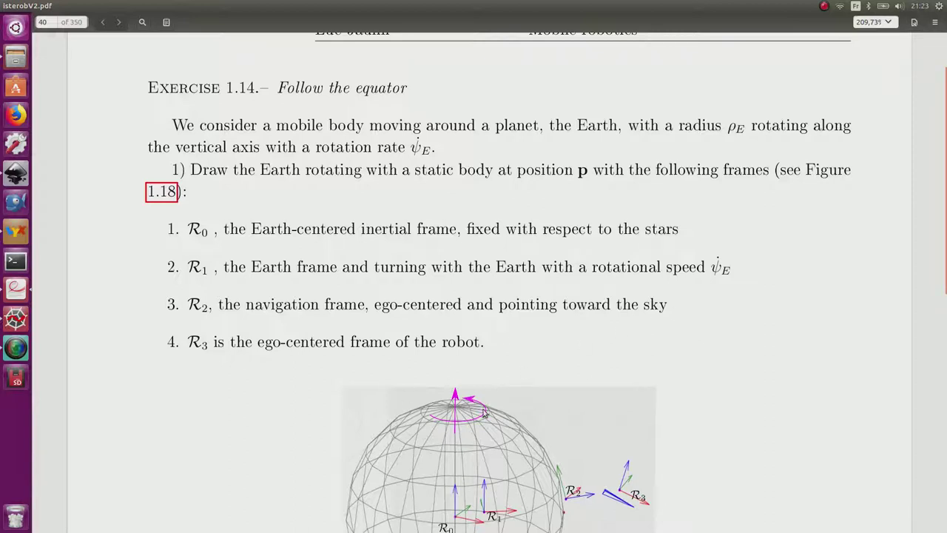
Bring up the roblib code drawing in Inkscape and choose red as the drawing colour.
scroll(485, 412, "down", 1)
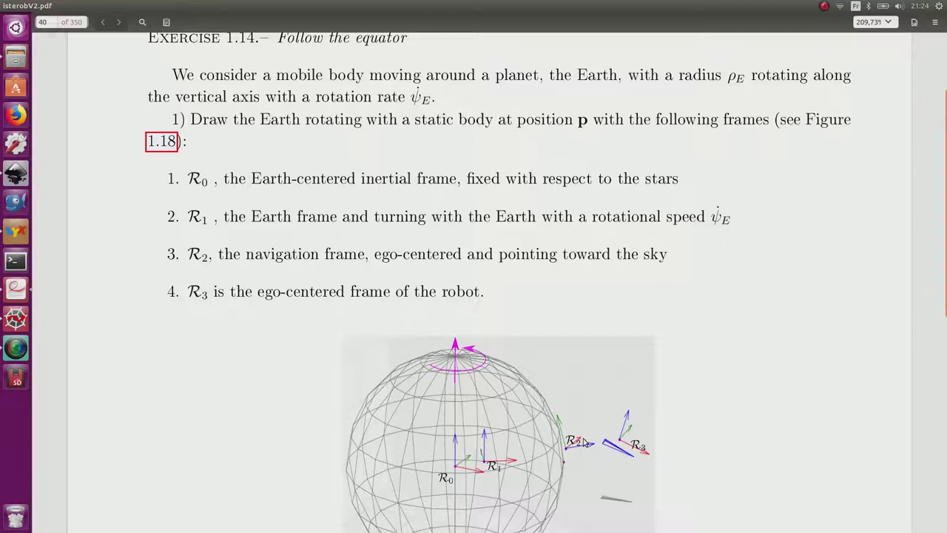
scroll(583, 440, "down", 1)
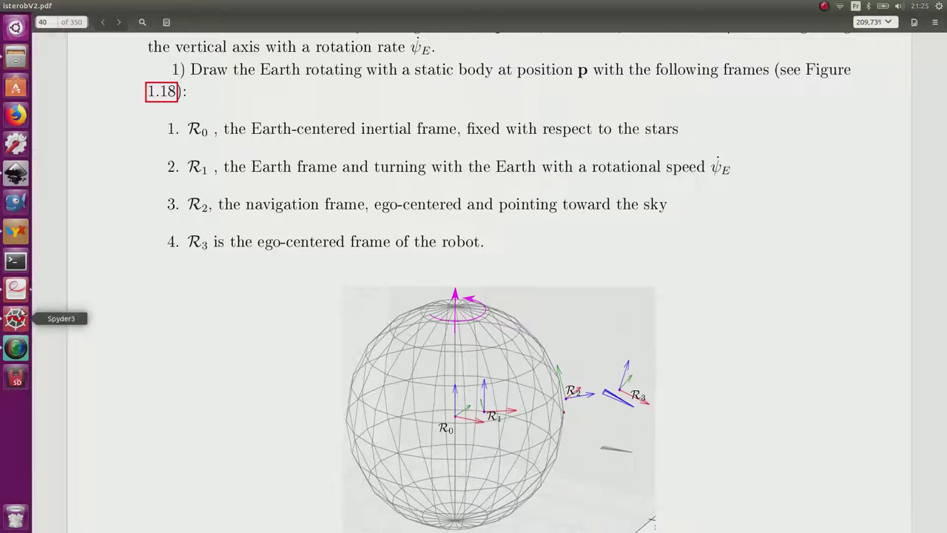
left_click(17, 175)
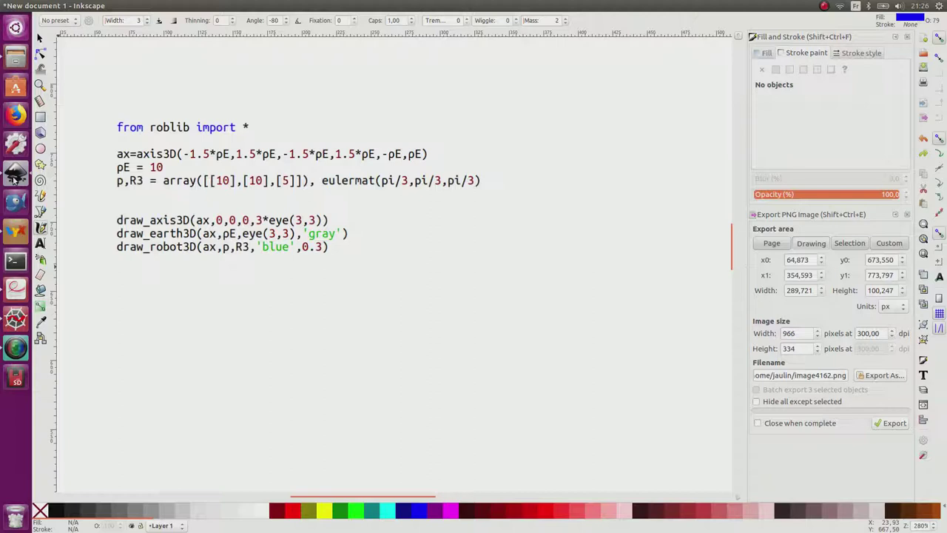
left_click(293, 511)
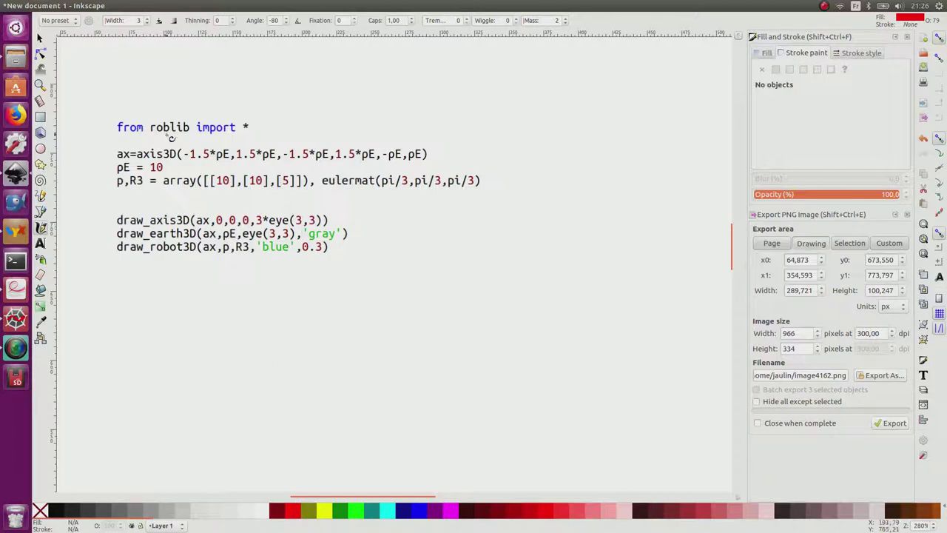
Underline roblib and axis3D, label the axis bounds, and mark pE = 10 as 10 m.
left_click_drag(152, 136, 192, 136)
left_click_drag(143, 167, 187, 156)
left_click_drag(204, 151, 331, 149)
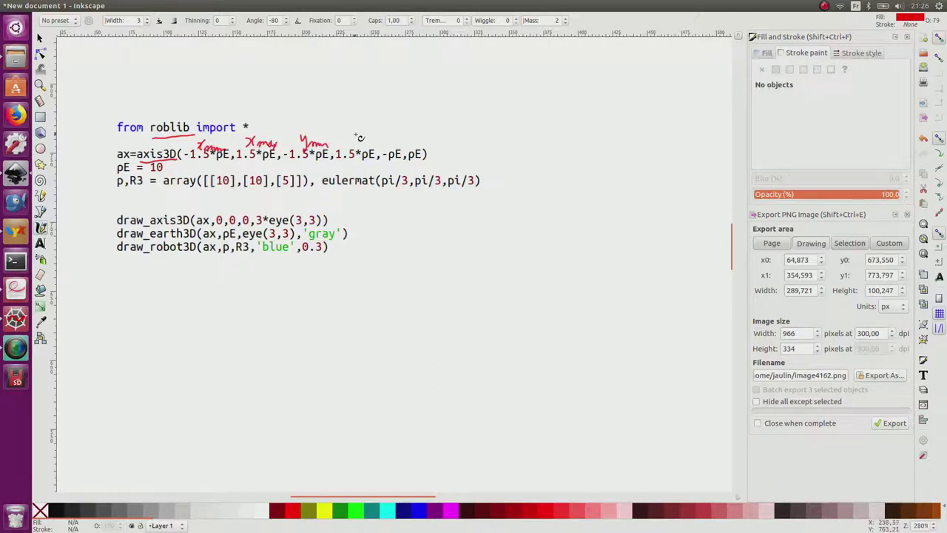
mouse_move(412, 132)
left_mouse_down()
mouse_move(407, 143)
mouse_move(448, 147)
left_mouse_up()
left_click_drag(166, 170, 221, 172)
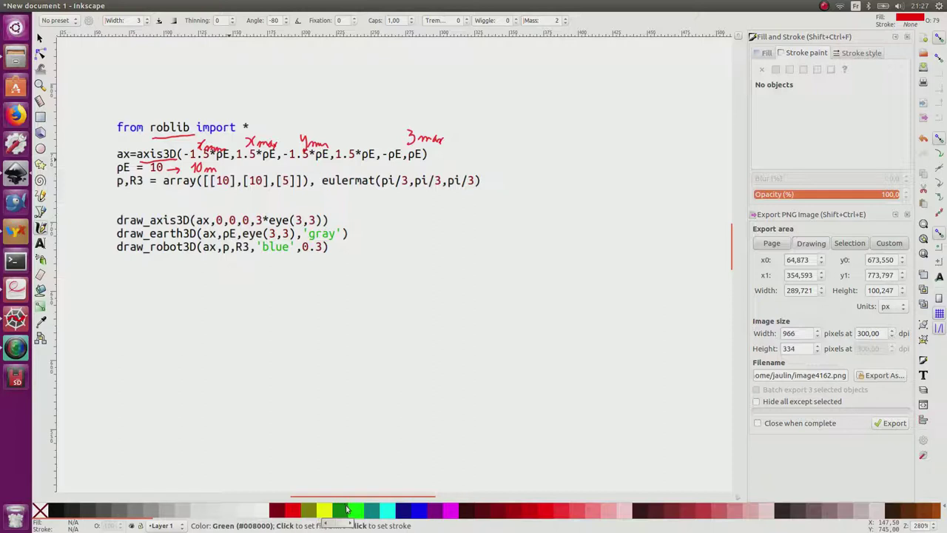
Draw a dark red 3D axis frame with arrowheads, labelling the axes y and 3.
left_click(342, 511)
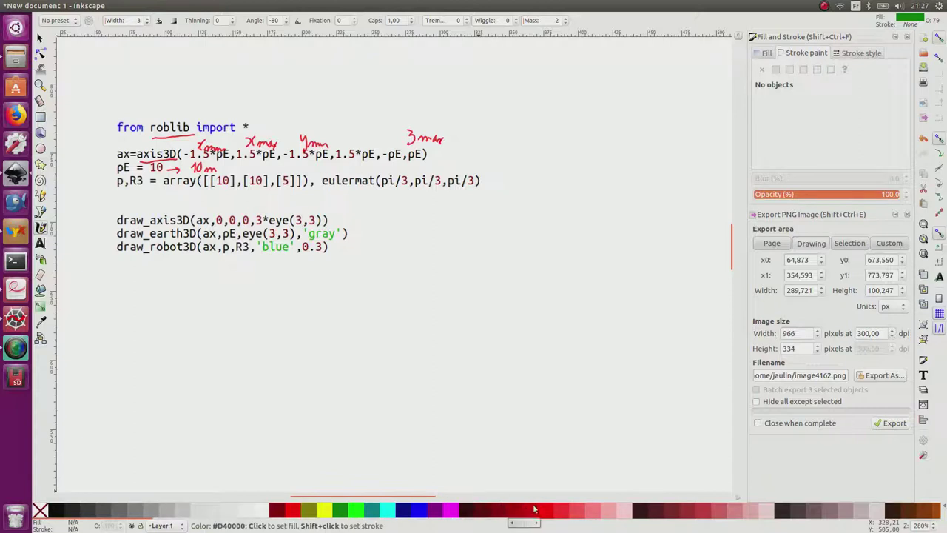
left_click(534, 509)
mouse_move(453, 255)
left_mouse_down()
mouse_move(454, 304)
mouse_move(454, 257)
left_mouse_up()
mouse_move(452, 320)
left_mouse_down()
mouse_move(497, 310)
mouse_move(470, 324)
mouse_move(513, 344)
mouse_move(515, 370)
left_mouse_up()
left_click_drag(508, 302, 510, 321)
mouse_move(456, 249)
left_mouse_down()
mouse_move(466, 256)
mouse_move(457, 265)
left_mouse_up()
Draw a blue globe circle with a solid and a dashed equator, plus a magenta robot triangle beside it.
left_click(418, 510)
mouse_move(493, 222)
left_mouse_down()
mouse_move(387, 334)
mouse_move(556, 294)
mouse_move(534, 226)
left_mouse_up()
mouse_move(377, 291)
left_mouse_down()
mouse_move(423, 318)
mouse_move(509, 342)
left_mouse_up()
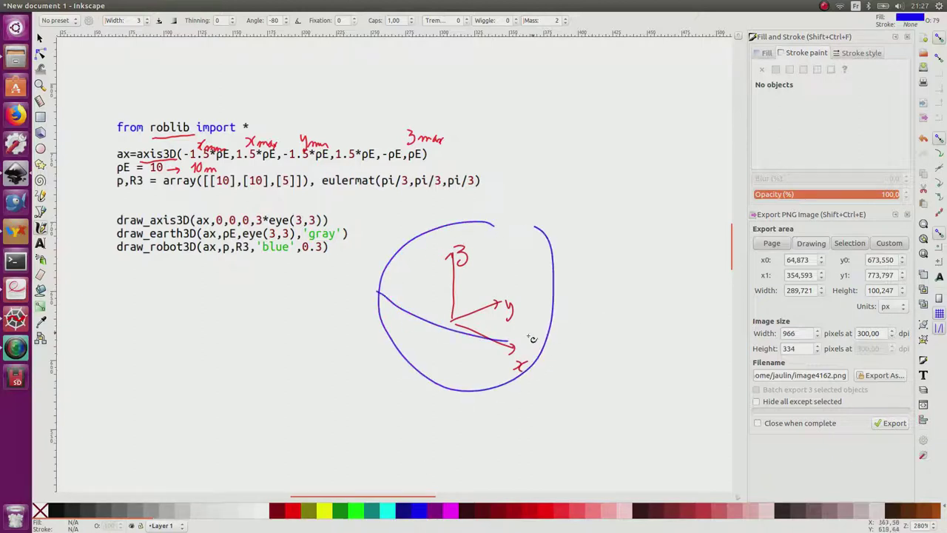
left_click_drag(393, 286, 400, 286)
left_click_drag(418, 283, 456, 282)
left_click_drag(495, 290, 530, 312)
left_click_drag(535, 316, 537, 323)
left_click(451, 511)
mouse_move(582, 244)
left_mouse_down()
mouse_move(577, 266)
mouse_move(592, 241)
mouse_move(628, 240)
mouse_move(573, 276)
left_mouse_up()
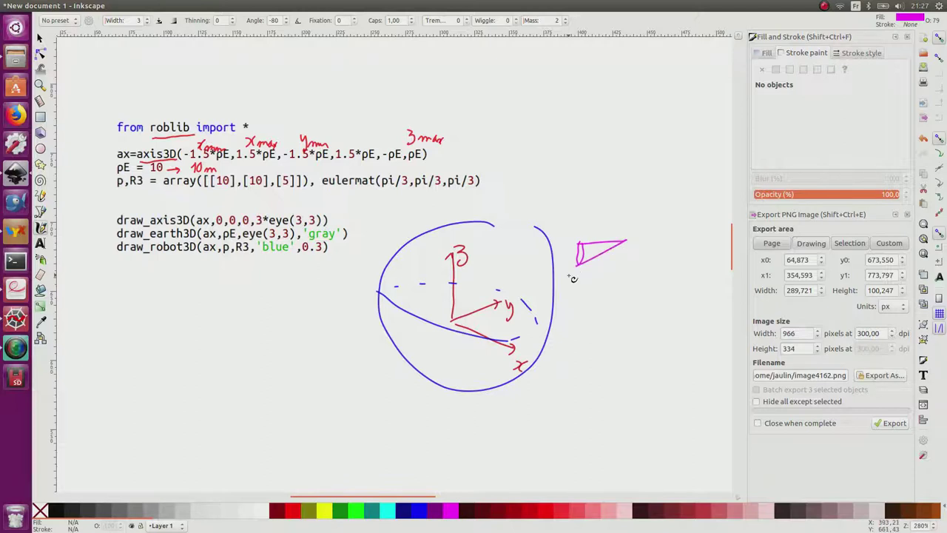
Label the magenta triangle p and R3, then tick the draw_axis3D line in dark blue.
mouse_move(592, 255)
left_mouse_down()
mouse_move(583, 254)
mouse_move(600, 268)
left_mouse_up()
mouse_move(608, 213)
left_mouse_down()
mouse_move(609, 229)
mouse_move(623, 231)
left_mouse_up()
left_click(409, 510)
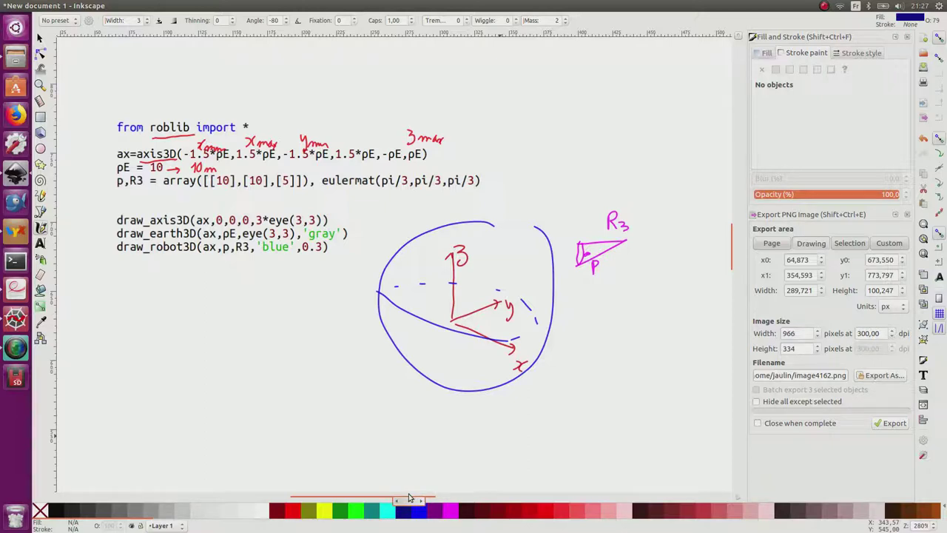
left_click_drag(330, 216, 344, 210)
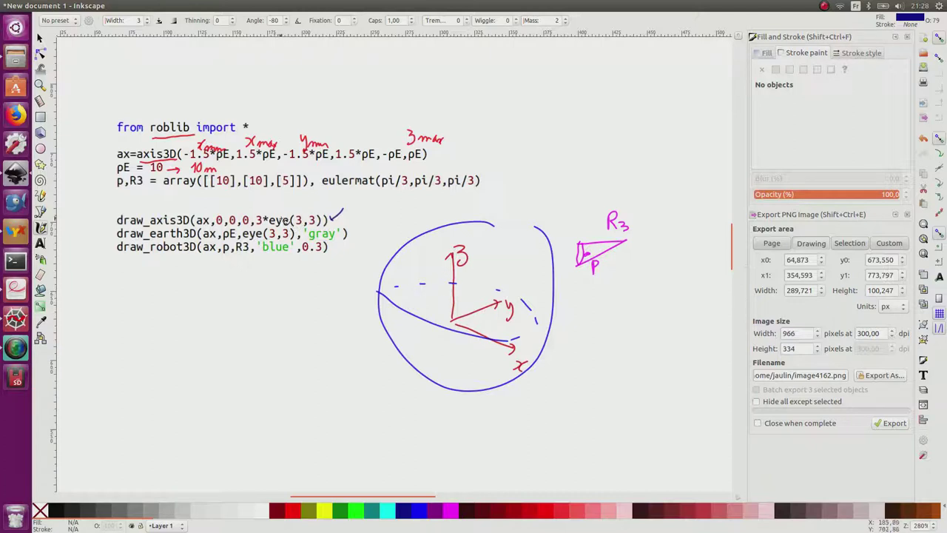
Box eye(3,3) in blue, undo a stray red mark, and arrow draw_earth3D to the circle.
mouse_move(270, 220)
left_mouse_down()
mouse_move(320, 234)
mouse_move(310, 216)
mouse_move(260, 214)
left_mouse_up()
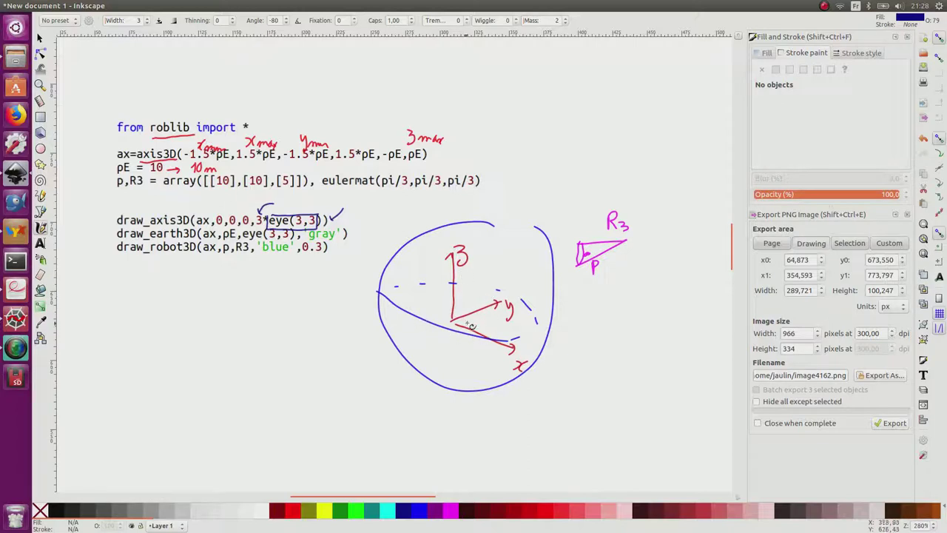
left_click(294, 510)
mouse_move(351, 211)
left_mouse_down()
mouse_move(353, 227)
mouse_move(366, 228)
left_mouse_up()
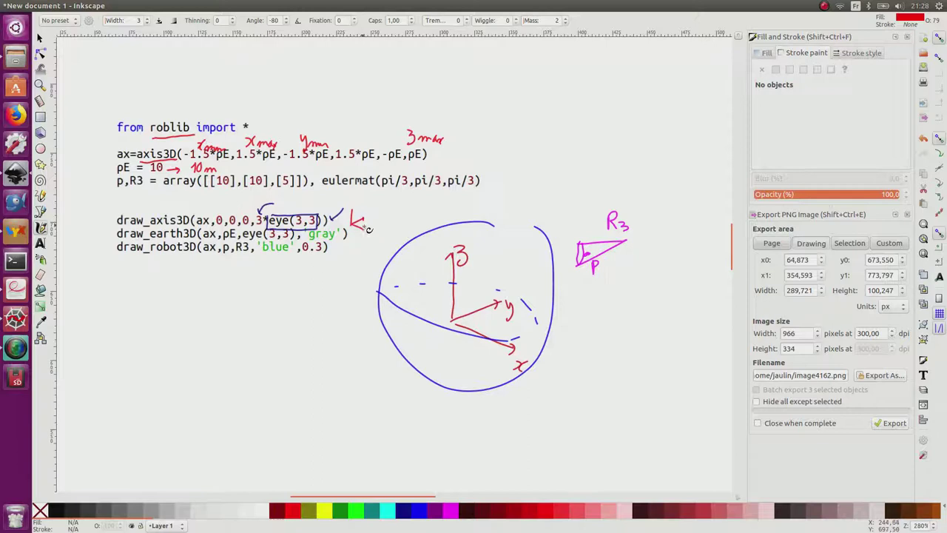
key("ctrl+z")
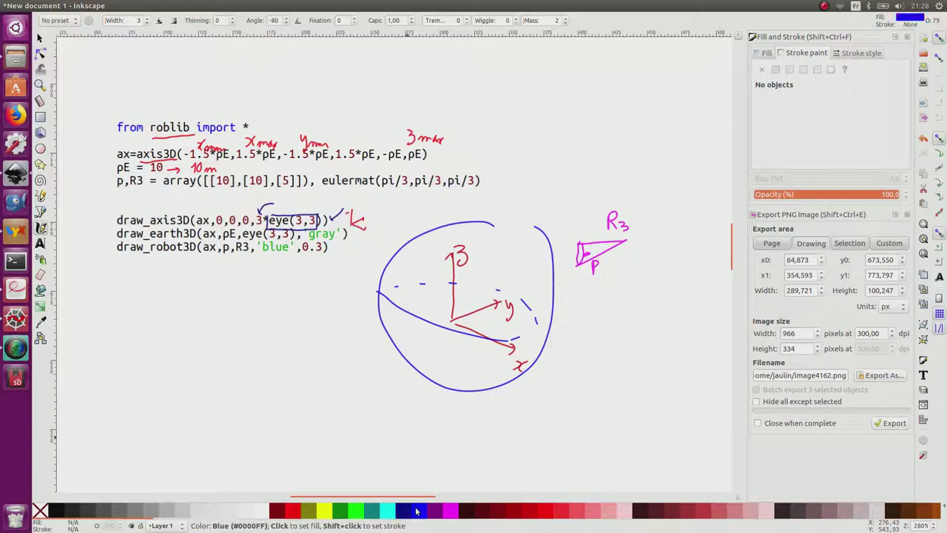
left_click_drag(352, 233, 386, 260)
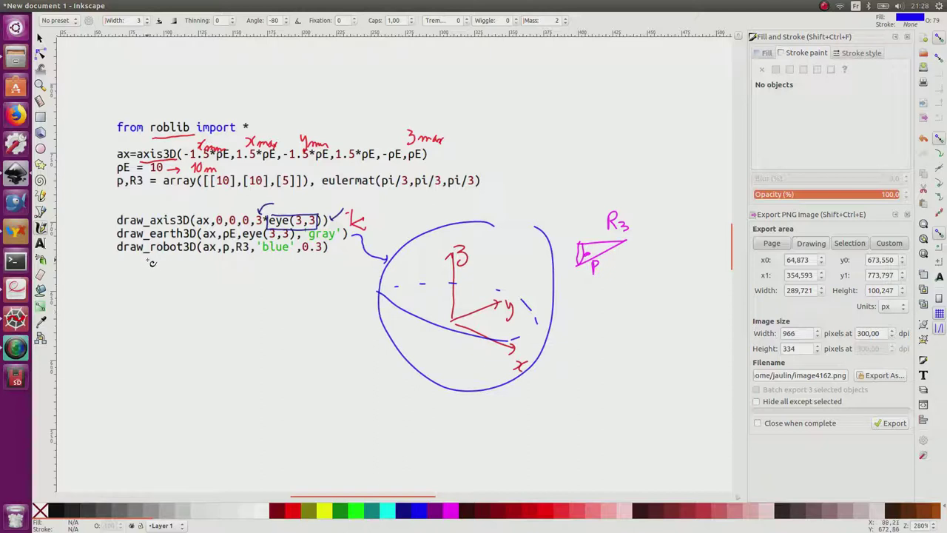
Underline draw_robot3D in maroon and link it with a curve to the circled R3.
left_click(278, 510)
mouse_move(141, 259)
left_mouse_down()
mouse_move(299, 260)
mouse_move(265, 270)
mouse_move(311, 288)
mouse_move(434, 284)
mouse_move(570, 260)
left_mouse_up()
mouse_move(631, 213)
left_mouse_down()
mouse_move(566, 237)
mouse_move(589, 280)
mouse_move(649, 207)
left_mouse_up()
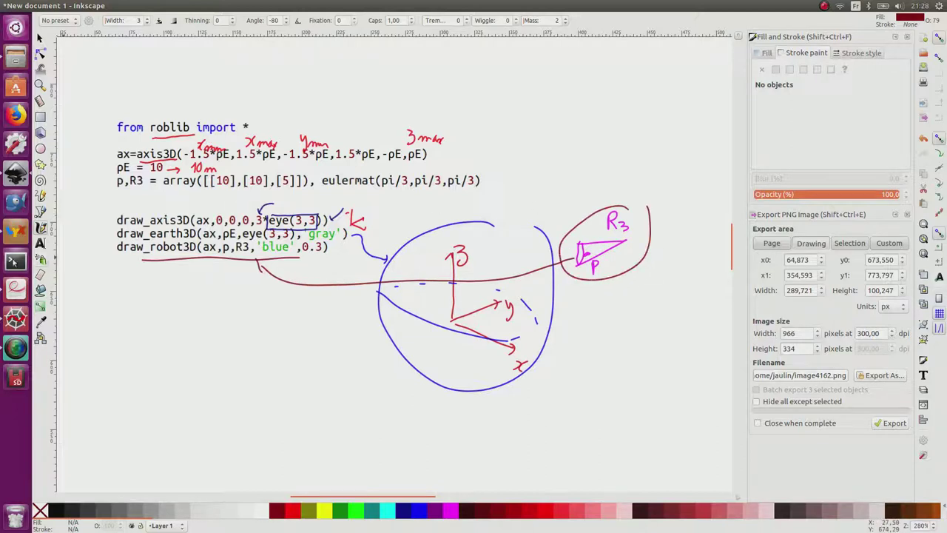
Run the equator.py script in Spyder.
left_click(16, 320)
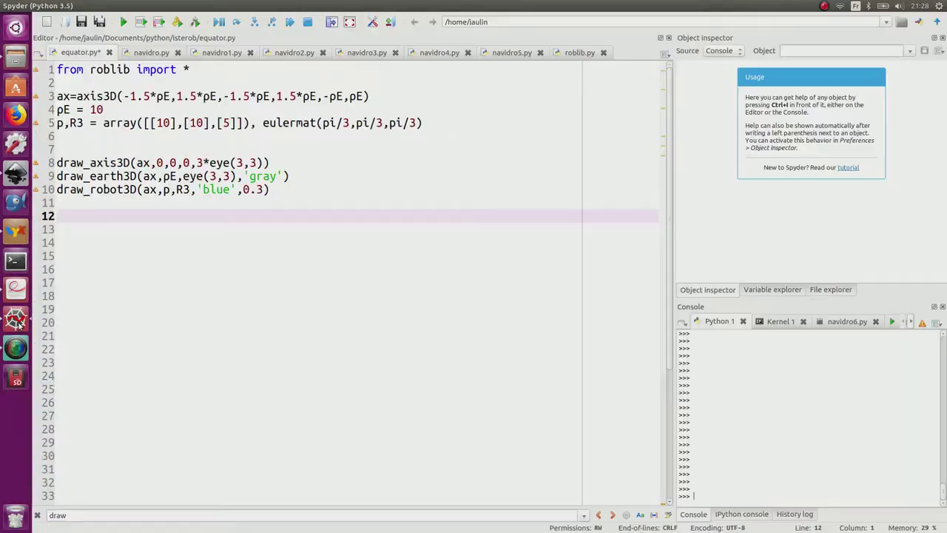
left_click(283, 190)
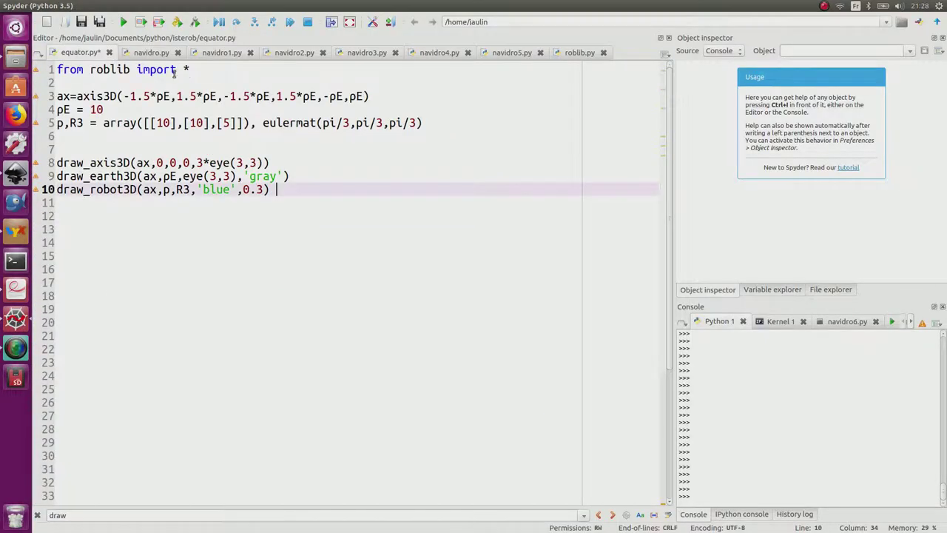
left_click(123, 22)
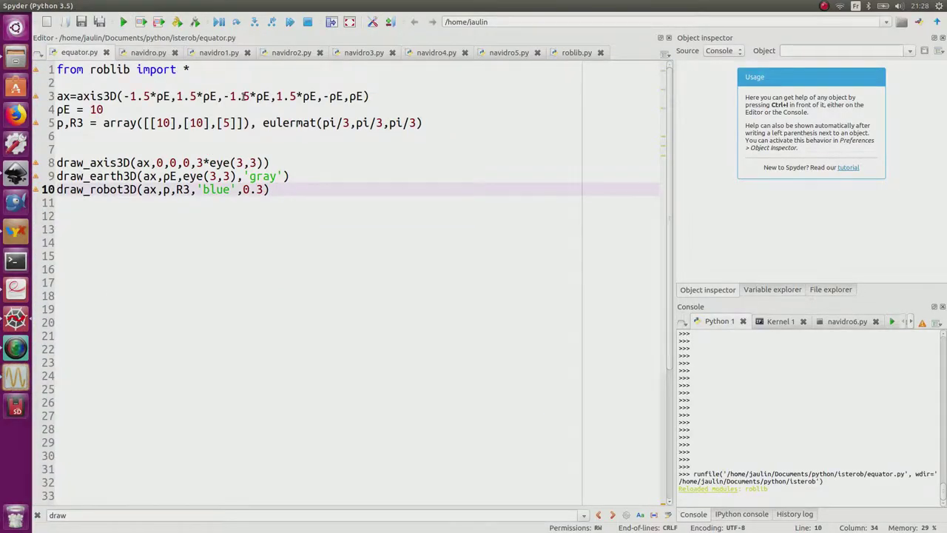
Move and enlarge the Figure 1 window, then orbit the plot toward the equator.
left_click(17, 380)
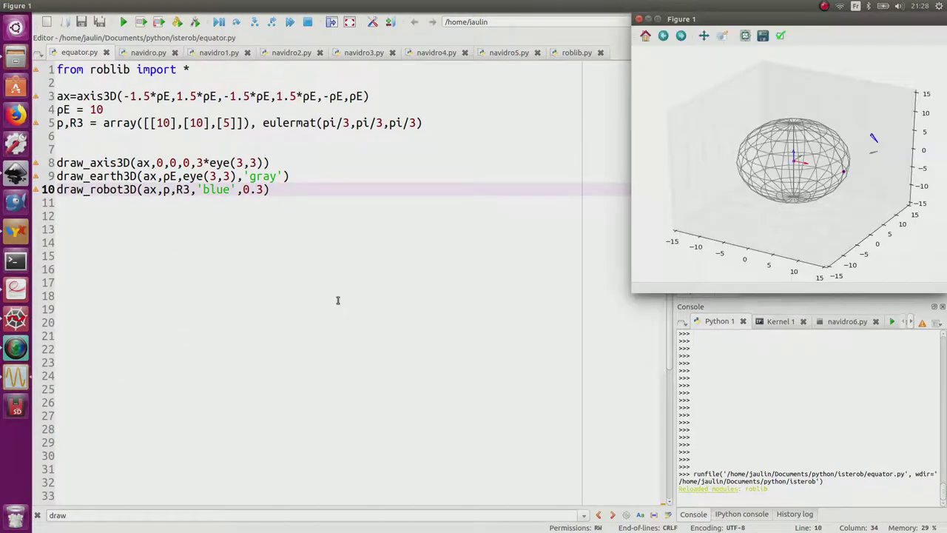
left_click_drag(811, 26, 457, 26)
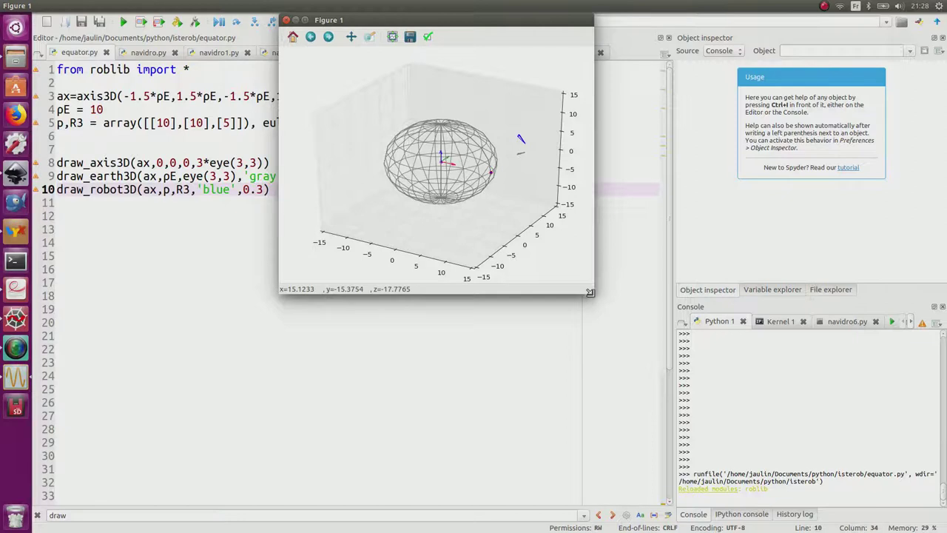
left_click_drag(590, 289, 737, 483)
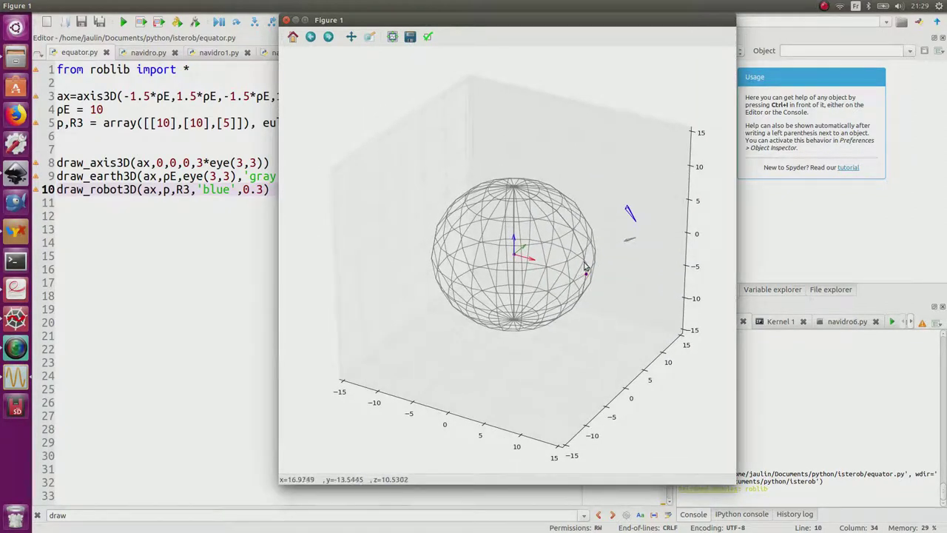
left_click_drag(580, 255, 556, 286)
left_click_drag(638, 285, 625, 273)
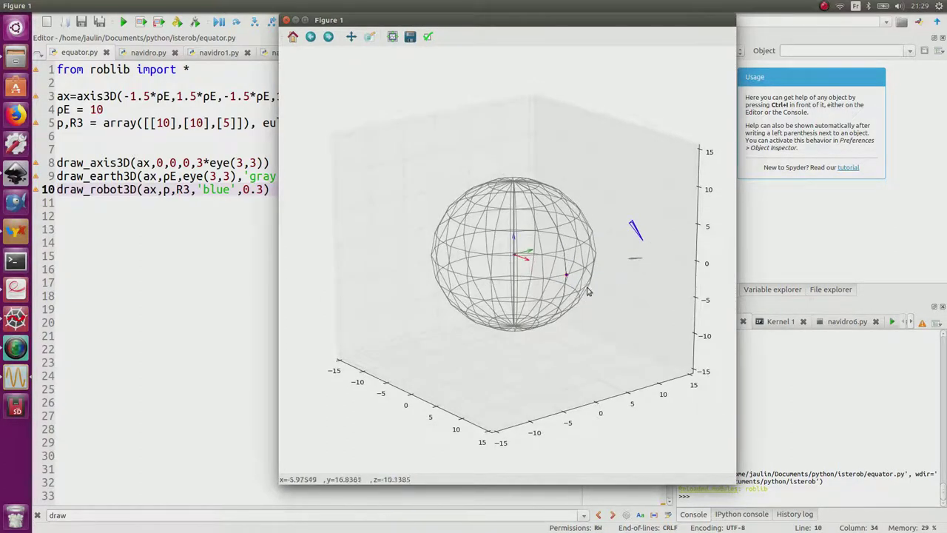
mouse_move(570, 294)
left_mouse_down()
mouse_move(572, 274)
mouse_move(584, 269)
mouse_move(594, 281)
mouse_move(572, 283)
left_mouse_up()
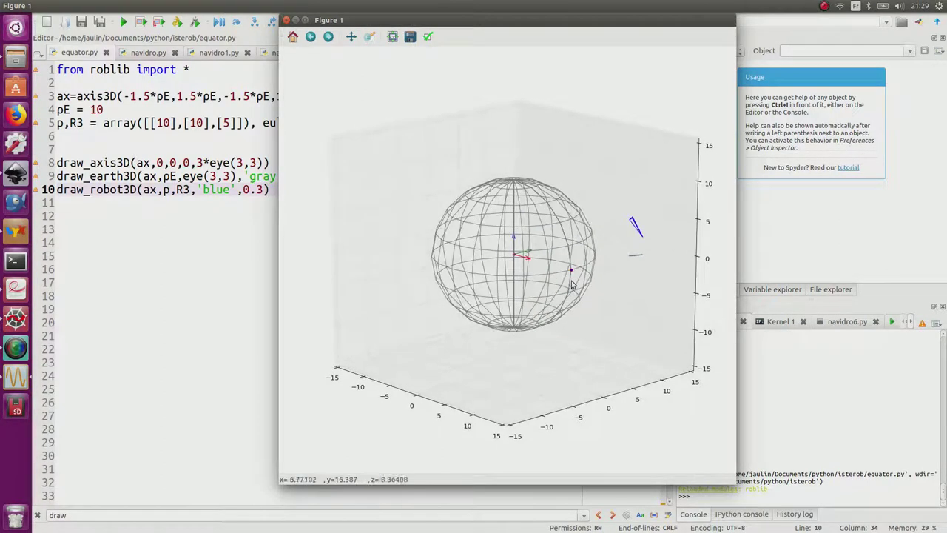